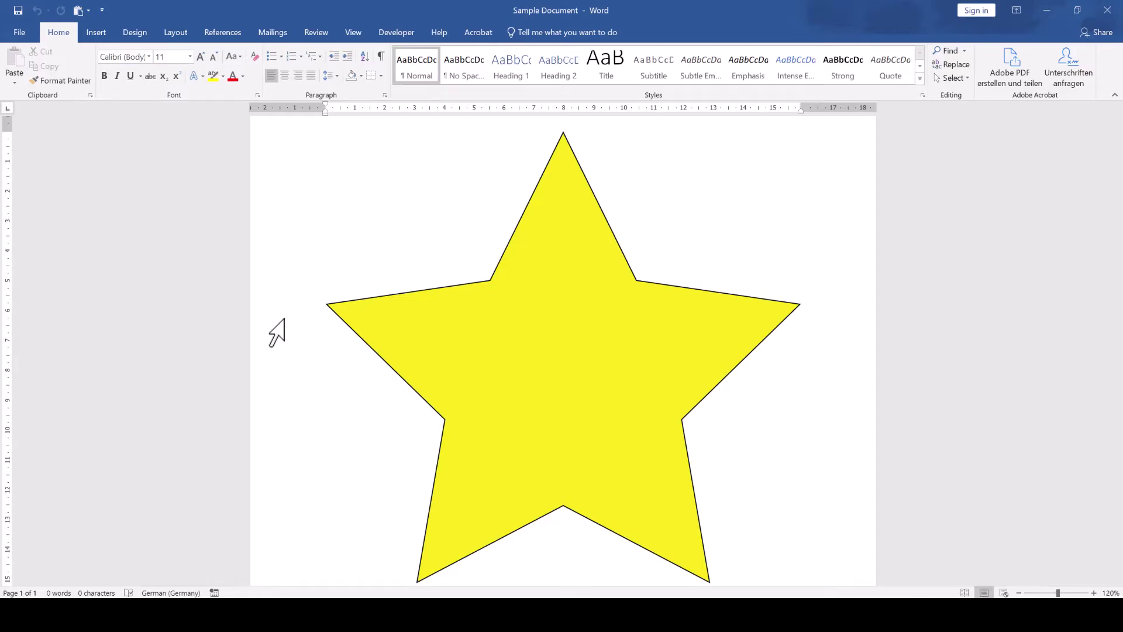
- Open Word Options on the Advanced page and bring up the Image Size and Quality section
{"action": "scroll", "coordinate": [291, 337], "scroll_direction": "down", "scroll_amount": 5}
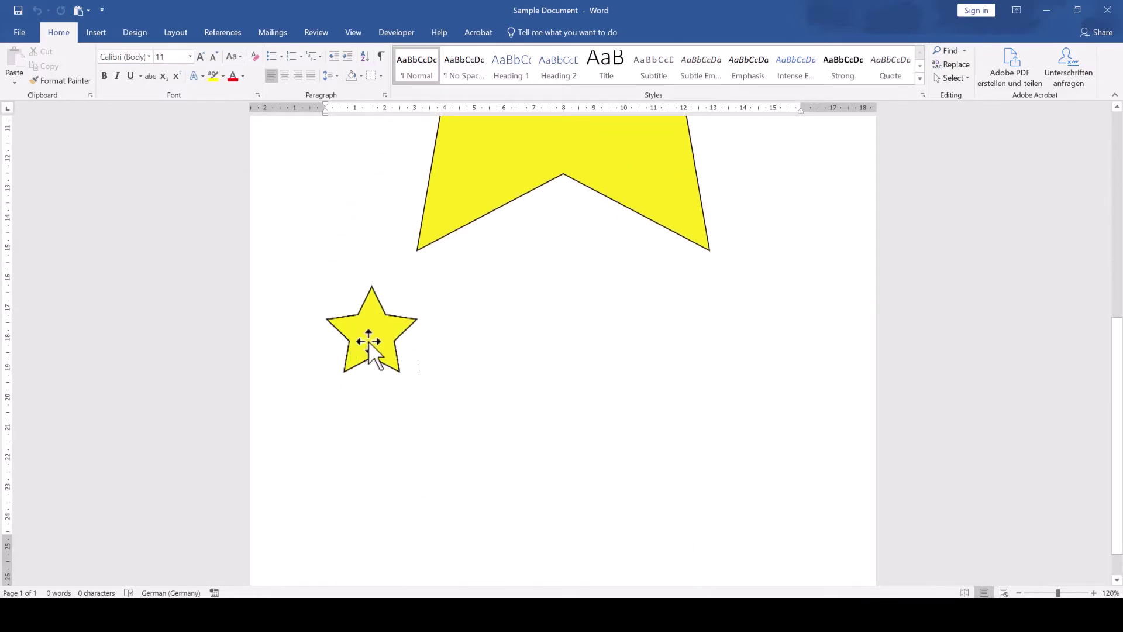
{"action": "scroll", "coordinate": [369, 340], "scroll_direction": "up", "scroll_amount": 12, "text": "ctrl"}
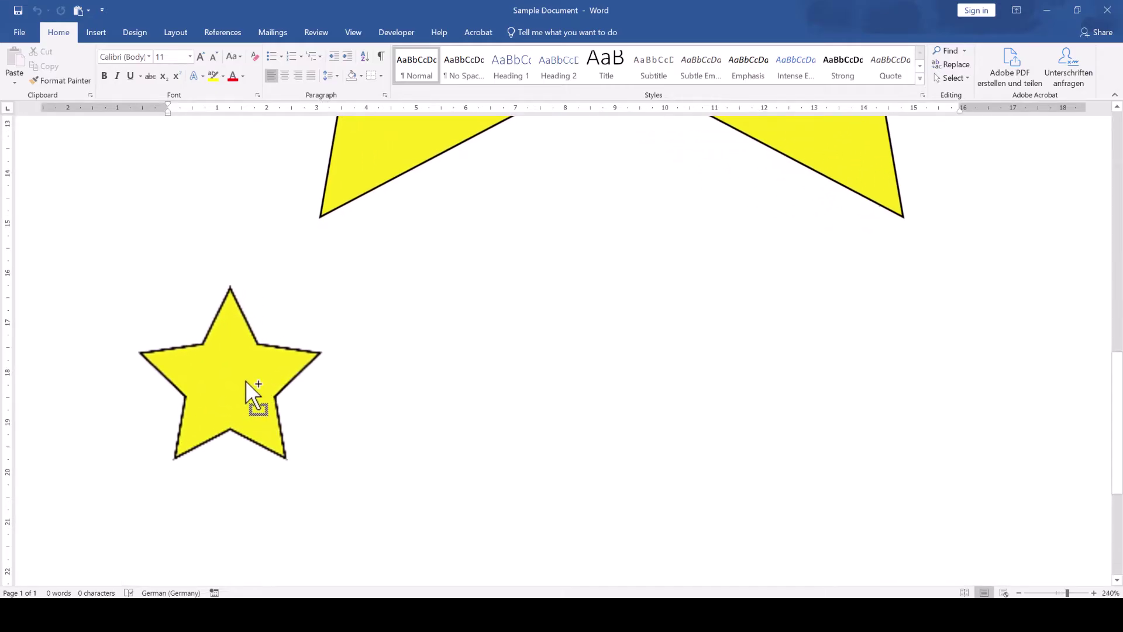
{"action": "scroll", "coordinate": [206, 408], "scroll_direction": "up", "scroll_amount": 7, "text": "ctrl"}
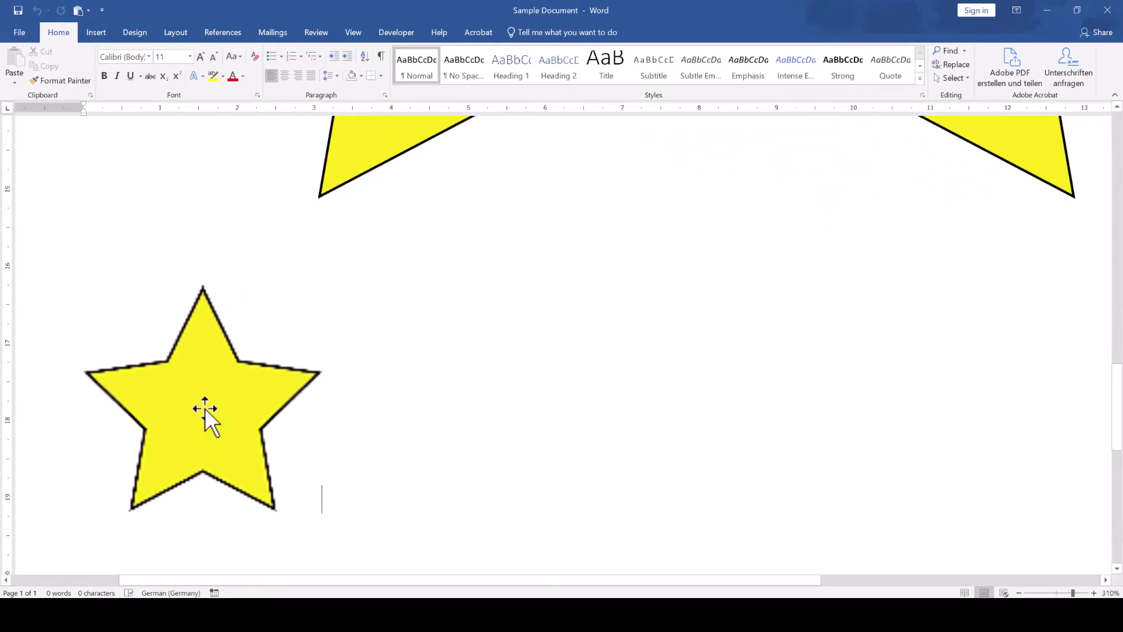
{"action": "scroll", "coordinate": [251, 371], "scroll_direction": "down", "scroll_amount": 18, "text": "ctrl"}
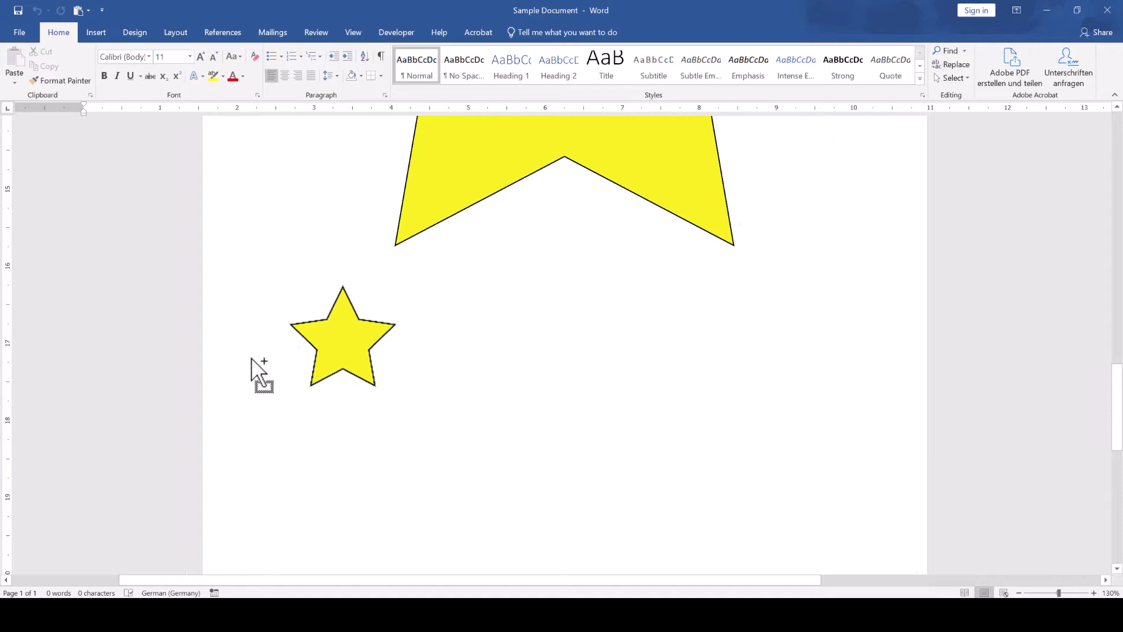
{"action": "scroll", "coordinate": [257, 374], "scroll_direction": "down", "scroll_amount": 10, "text": "ctrl"}
{"action": "scroll", "coordinate": [622, 363], "scroll_direction": "up", "scroll_amount": 7, "text": "ctrl"}
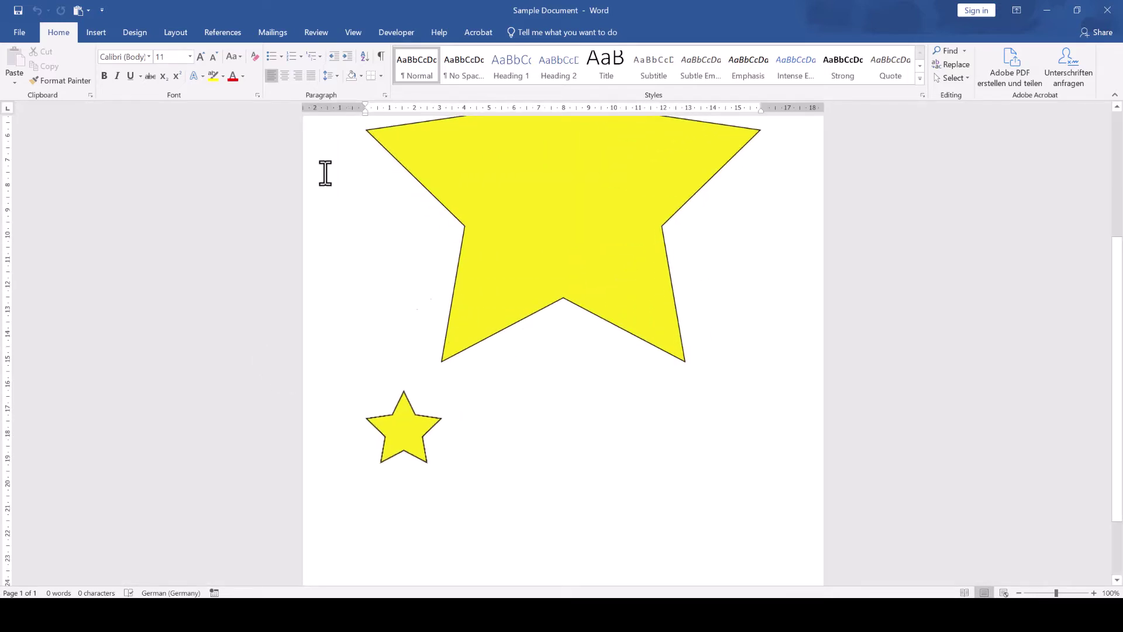
{"action": "left_click", "coordinate": [12, 29]}
{"action": "left_click", "coordinate": [51, 346]}
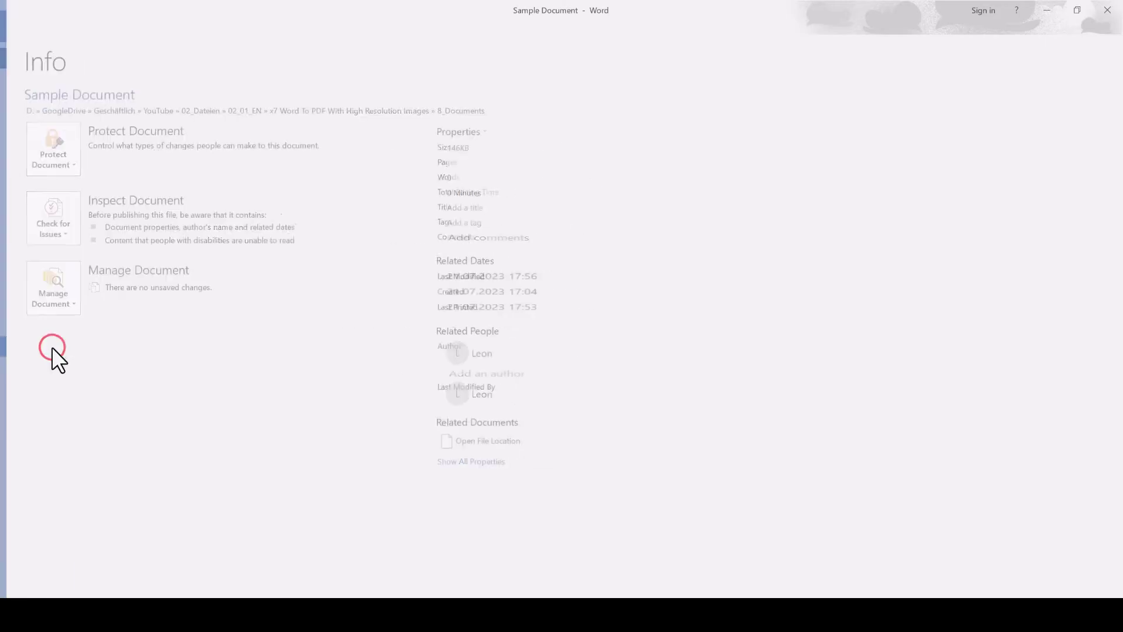
{"action": "left_click", "coordinate": [348, 219]}
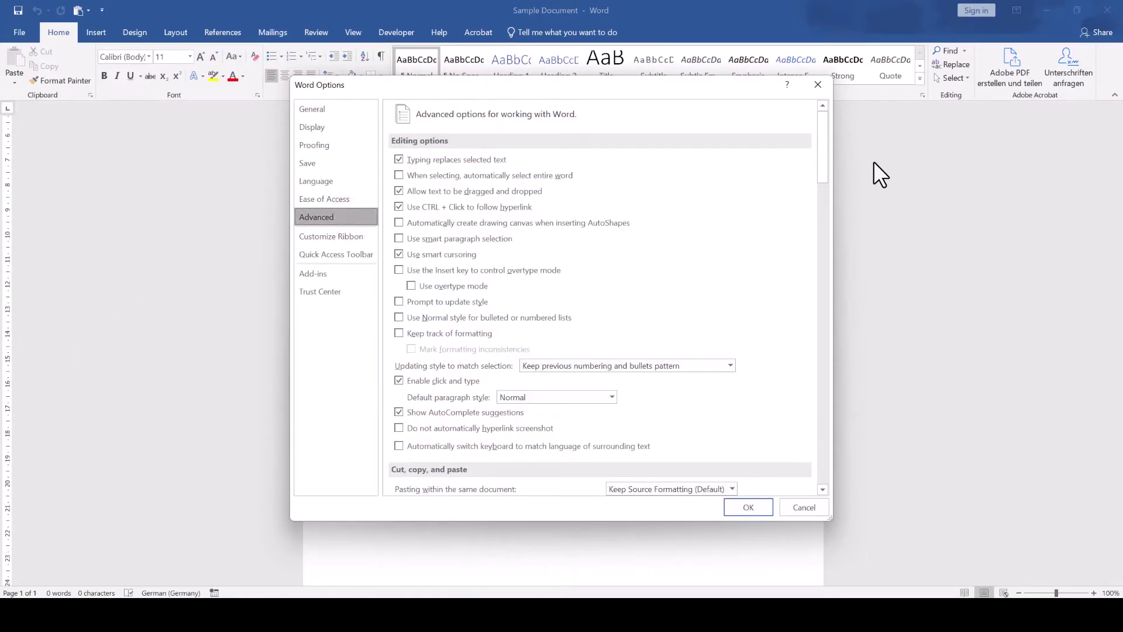
{"action": "left_click_drag", "start_coordinate": [826, 170], "coordinate": [822, 239]}
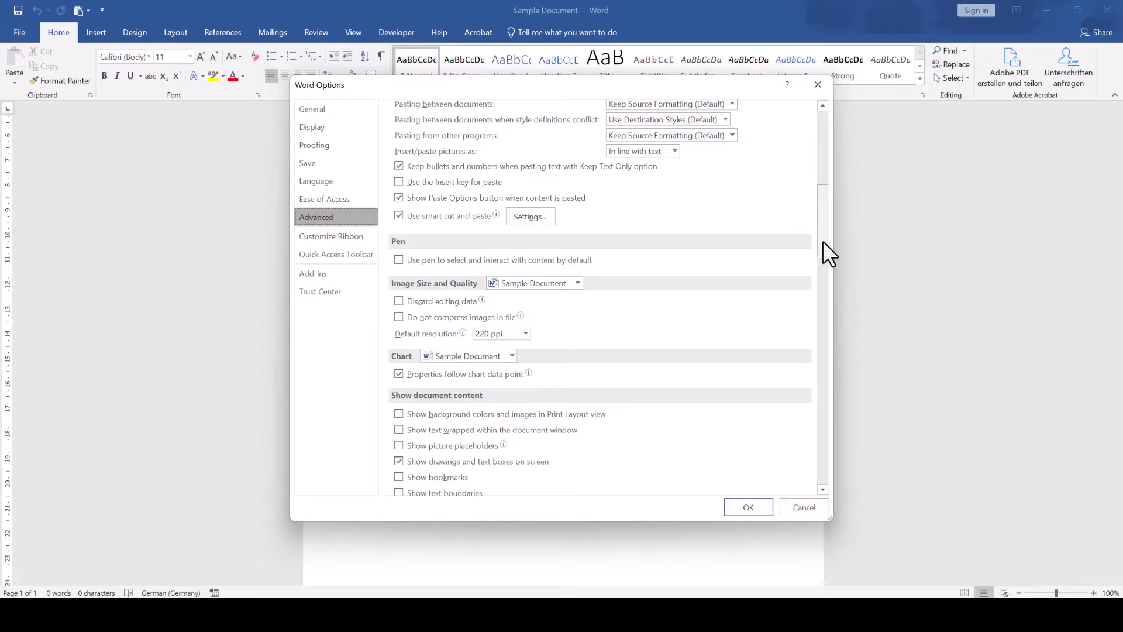
- Set default resolution to High fidelity and disable image compression for Sample Document only
{"action": "left_click", "coordinate": [525, 334]}
{"action": "left_click", "coordinate": [522, 342]}
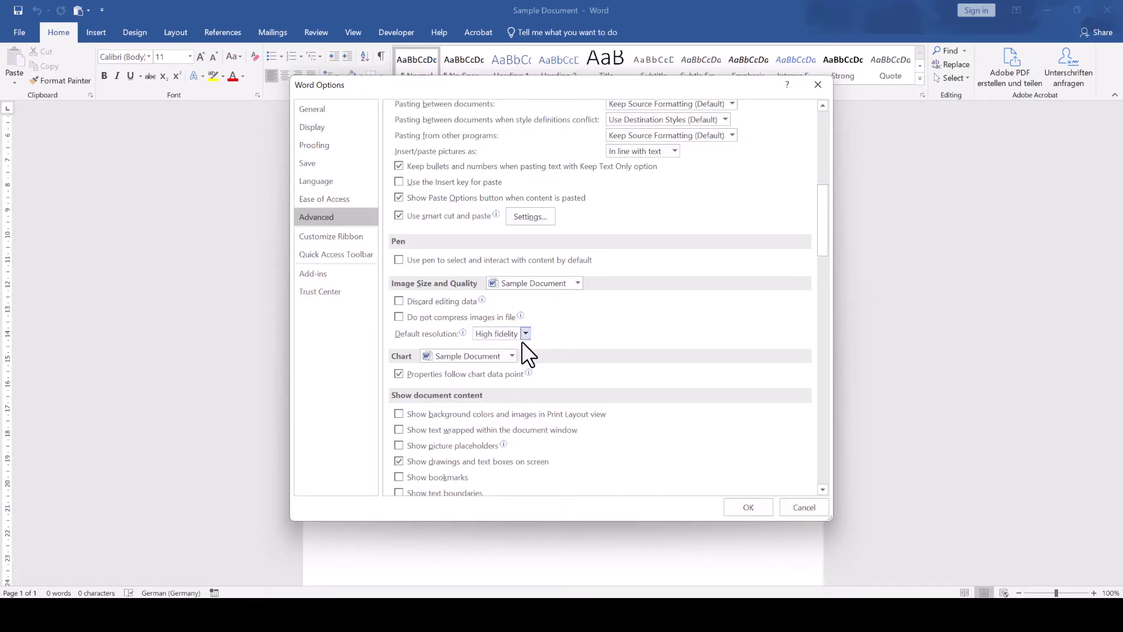
{"action": "left_click", "coordinate": [452, 318]}
{"action": "left_click", "coordinate": [441, 317]}
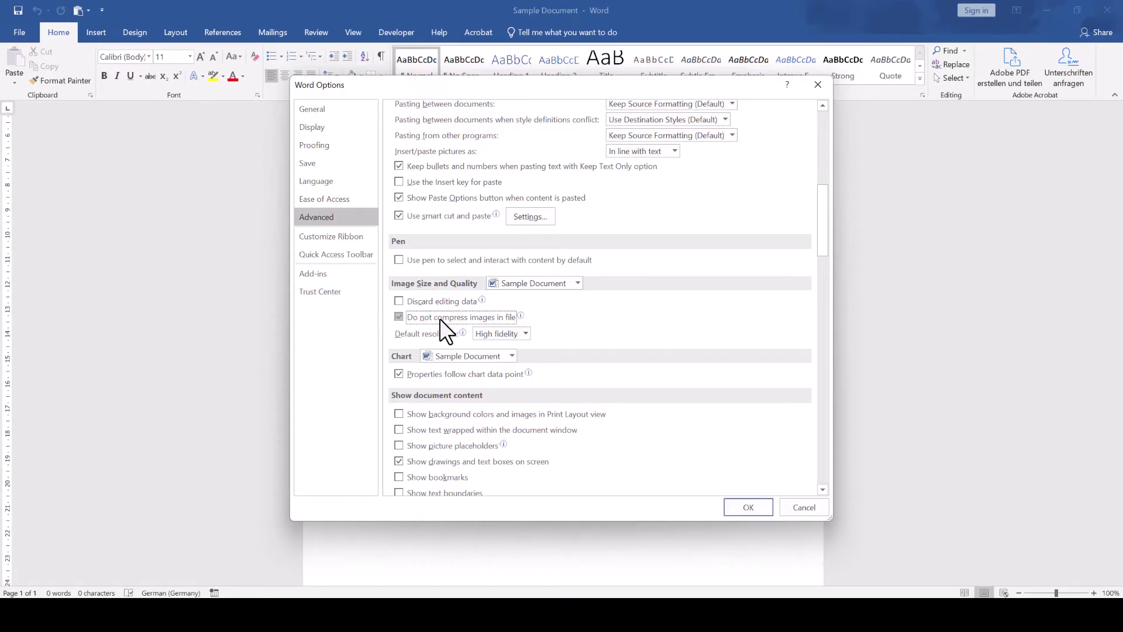
{"action": "left_click", "coordinate": [577, 283]}
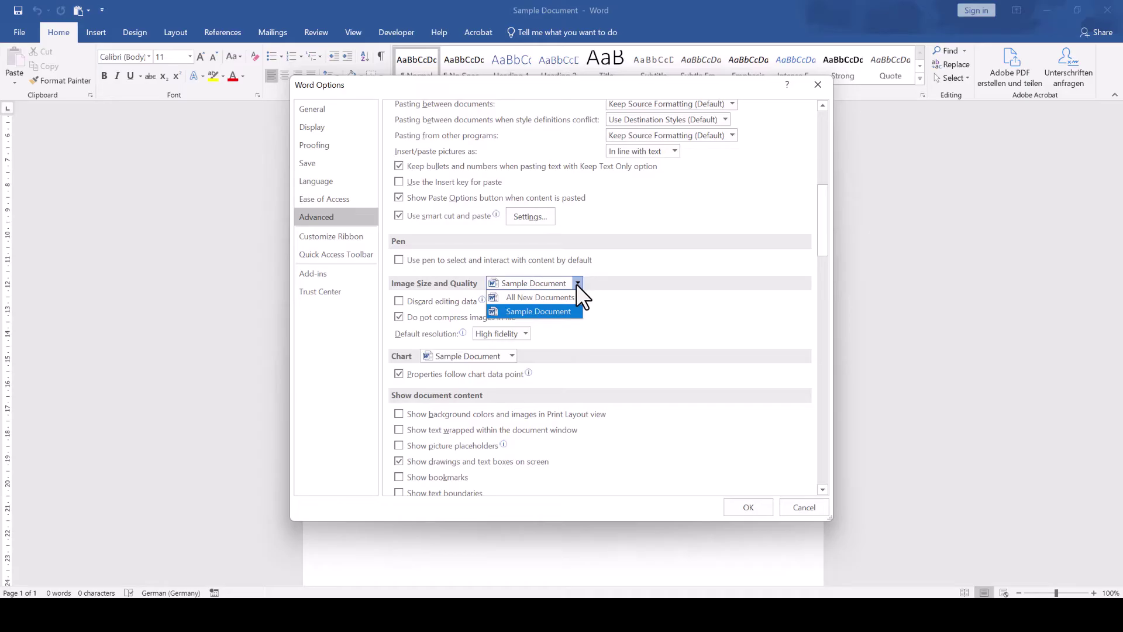
{"action": "left_click", "coordinate": [576, 285]}
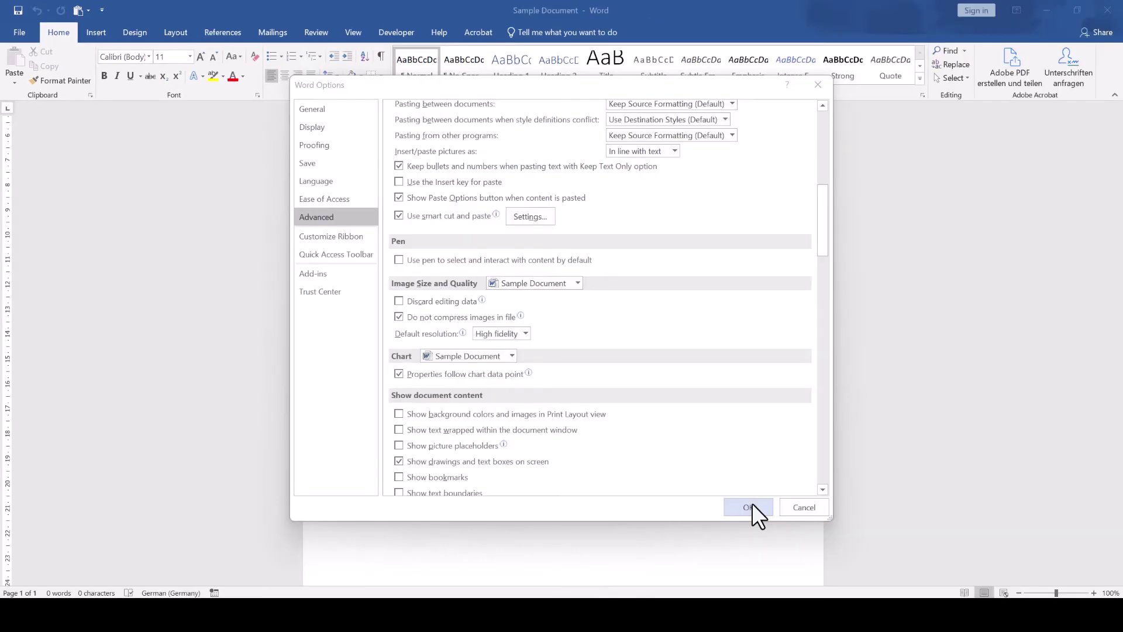
- Apply the image settings and save Sample Document as PDF with High fidelity picture resolution
{"action": "left_click", "coordinate": [752, 506]}
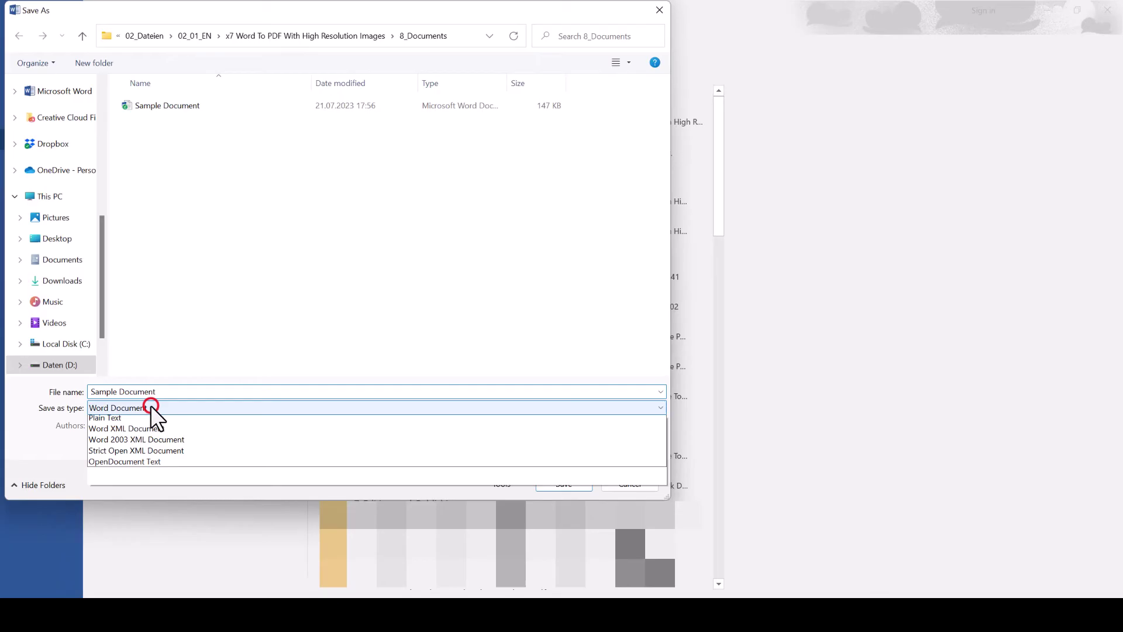
{"action": "left_click", "coordinate": [131, 485]}
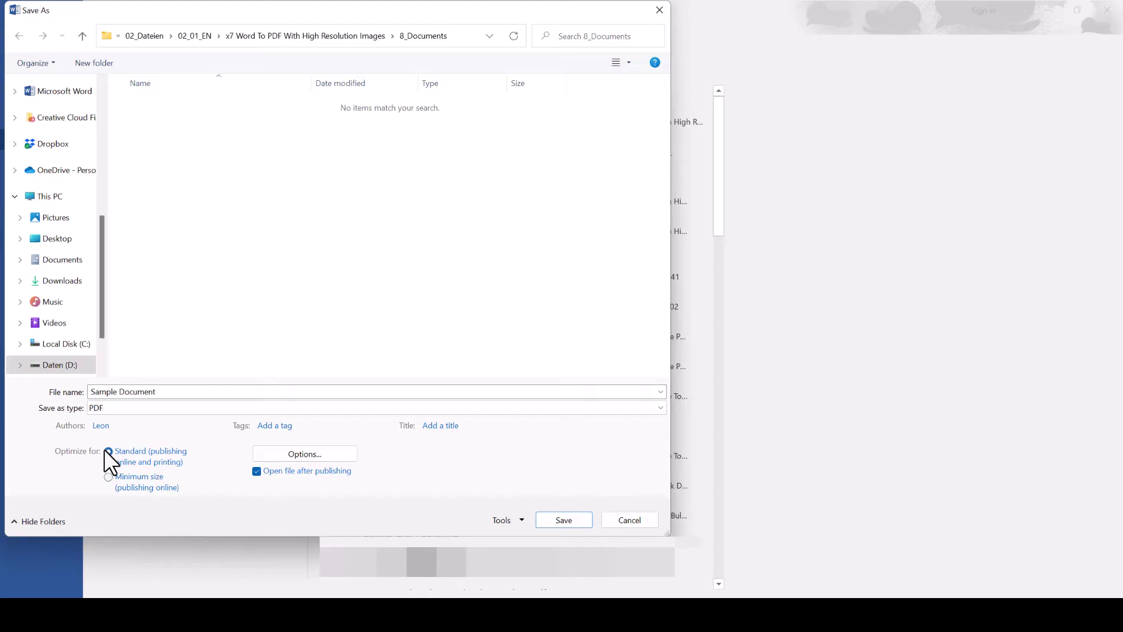
{"action": "left_click", "coordinate": [521, 520]}
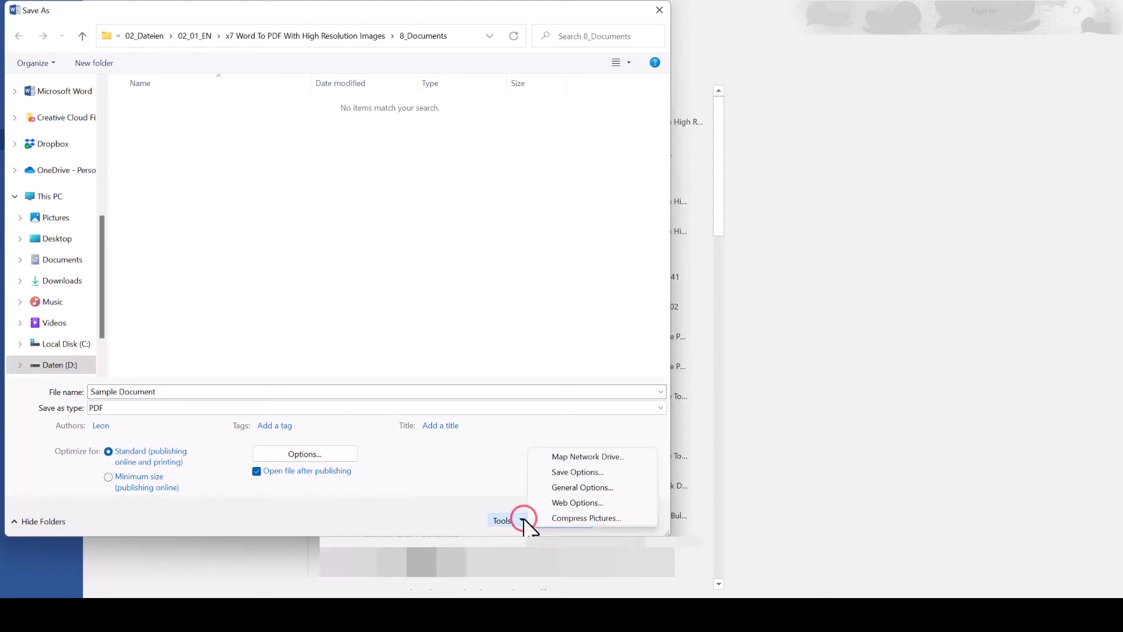
{"action": "left_click", "coordinate": [541, 517]}
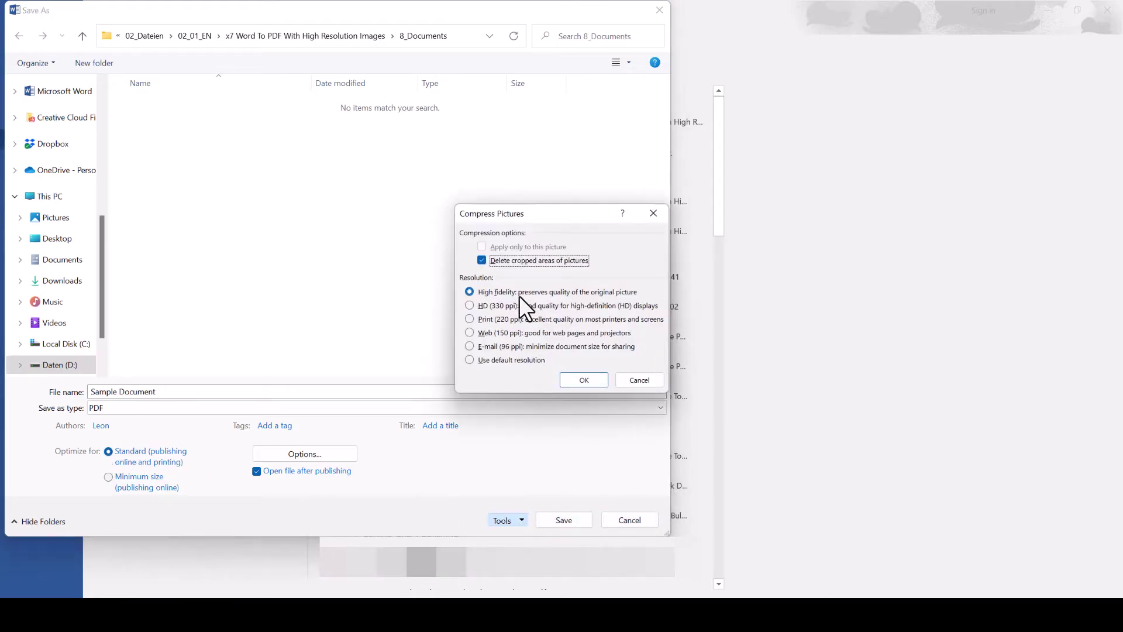
{"action": "left_click", "coordinate": [578, 381]}
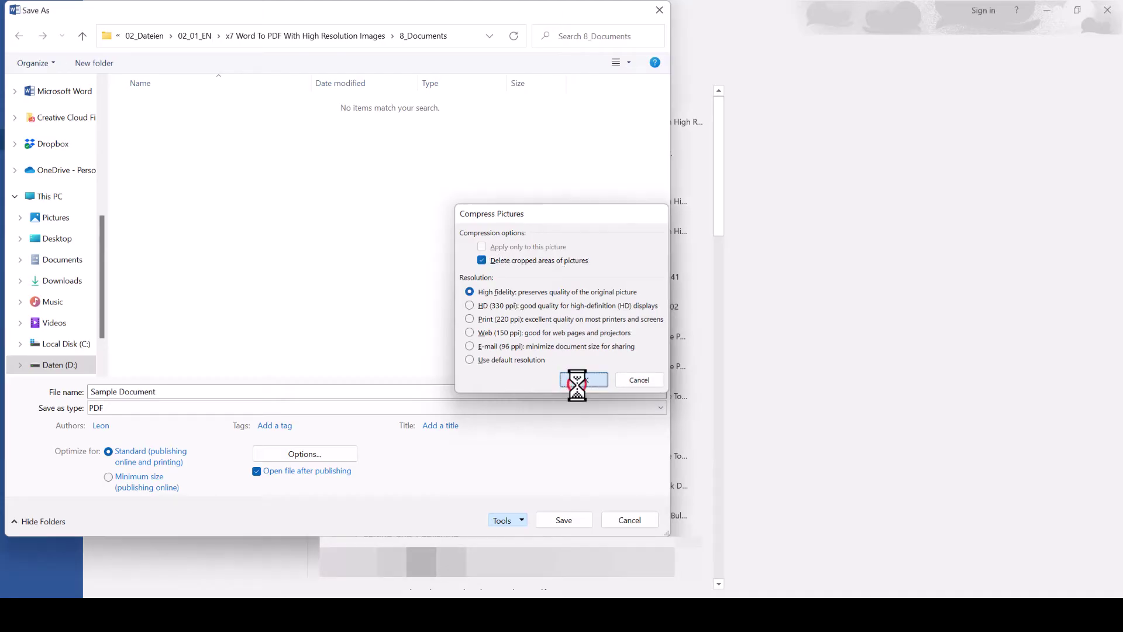
{"action": "left_click", "coordinate": [561, 519]}
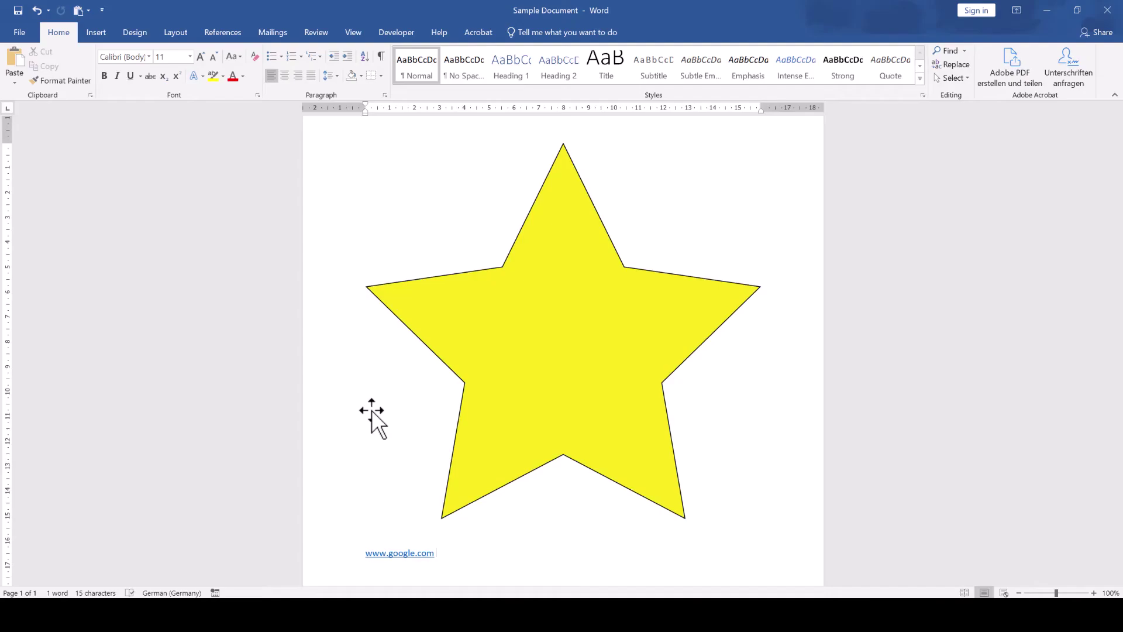
- Open the Print settings and select PDFCreator as the printer
{"action": "left_click", "coordinate": [15, 34]}
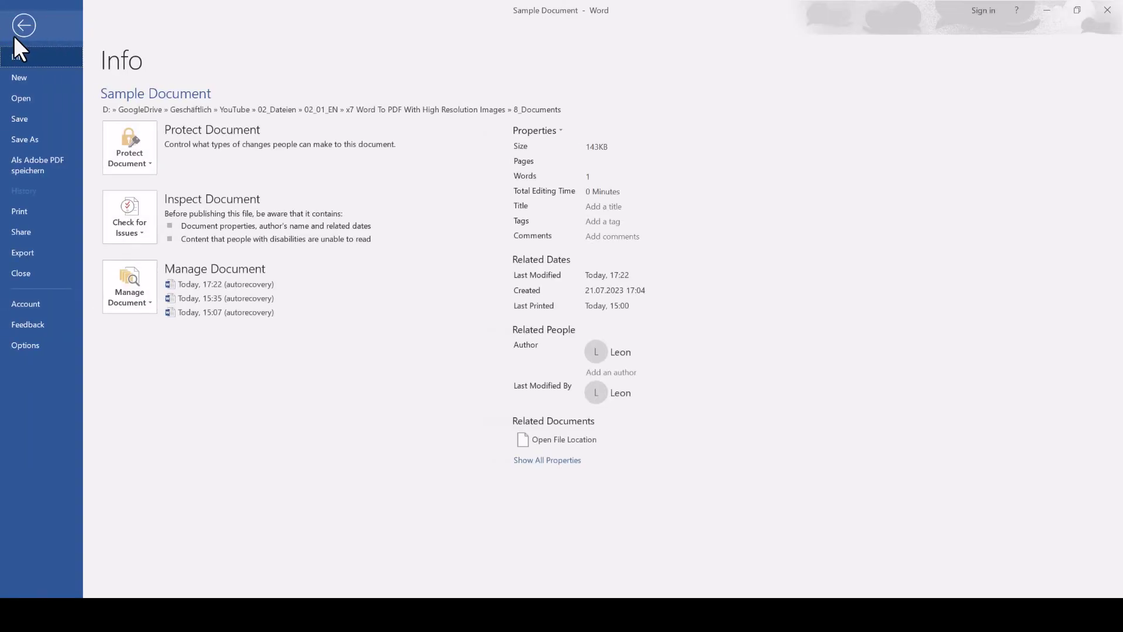
{"action": "left_click", "coordinate": [35, 211]}
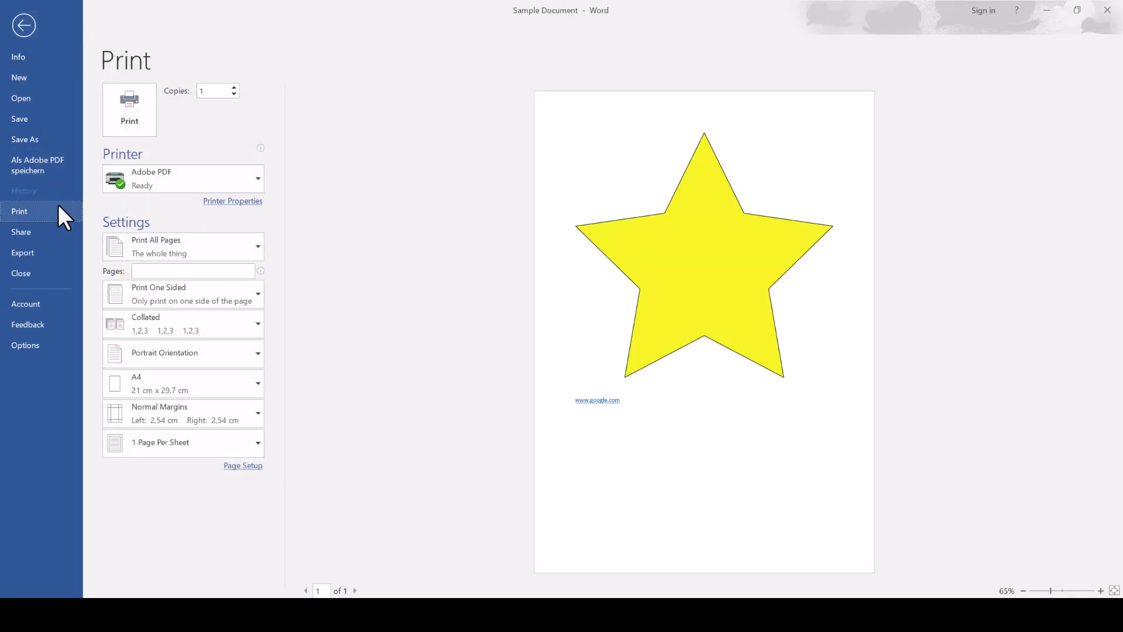
{"action": "left_click", "coordinate": [155, 181]}
{"action": "left_click", "coordinate": [182, 330]}
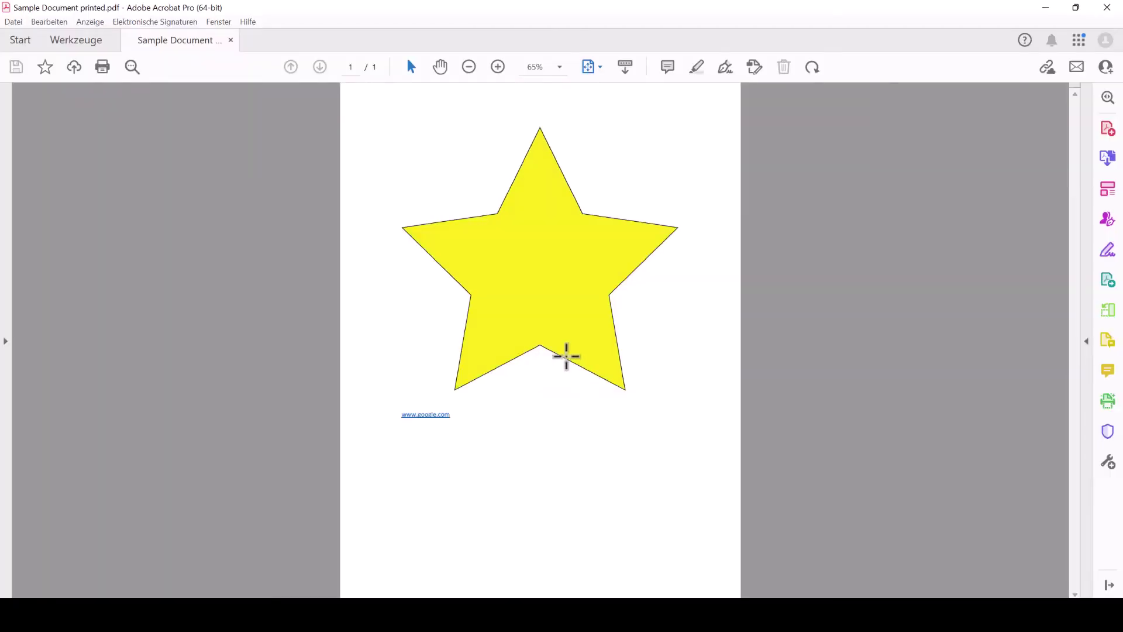
- Zoom into the star's left edge up to 800%, then return to the whole-star view
{"action": "left_click", "coordinate": [460, 310]}
{"action": "left_click", "coordinate": [410, 316]}
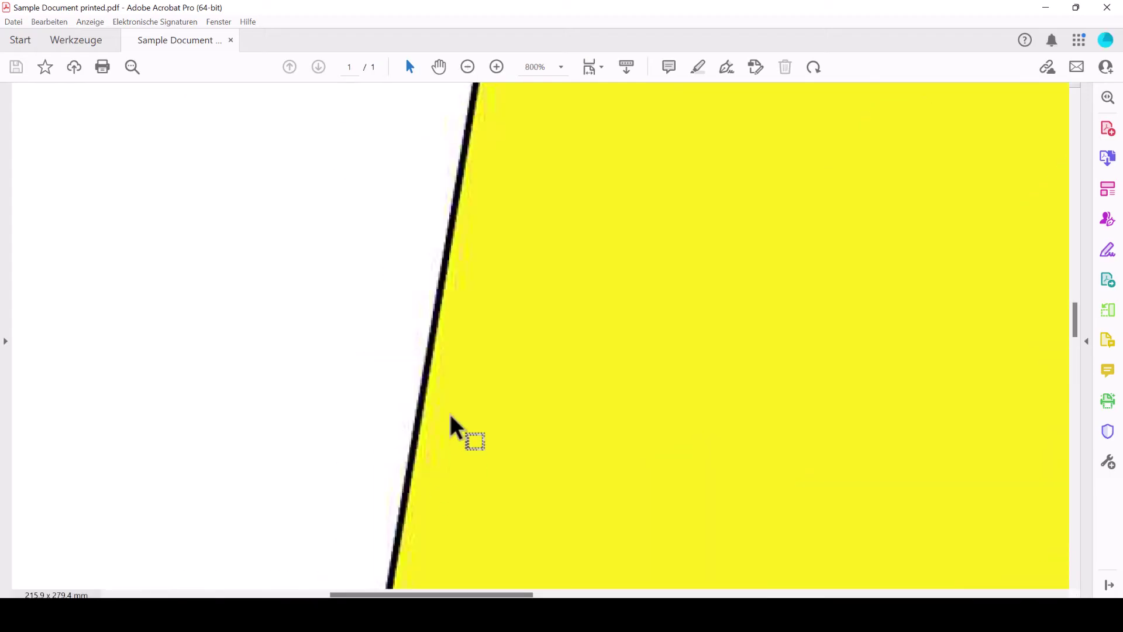
{"action": "key", "text": "alt+Left"}
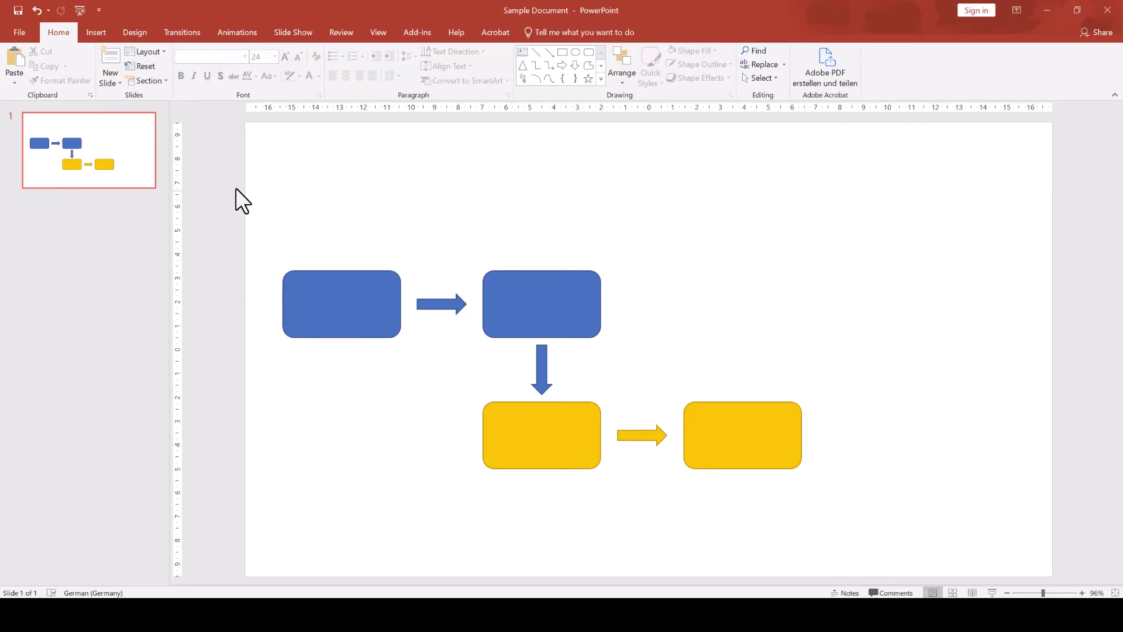
- Select and copy all the blue and yellow flowchart shapes, then return to Word
{"action": "left_click_drag", "start_coordinate": [232, 169], "coordinate": [1022, 559]}
{"action": "key", "text": "ctrl+c"}
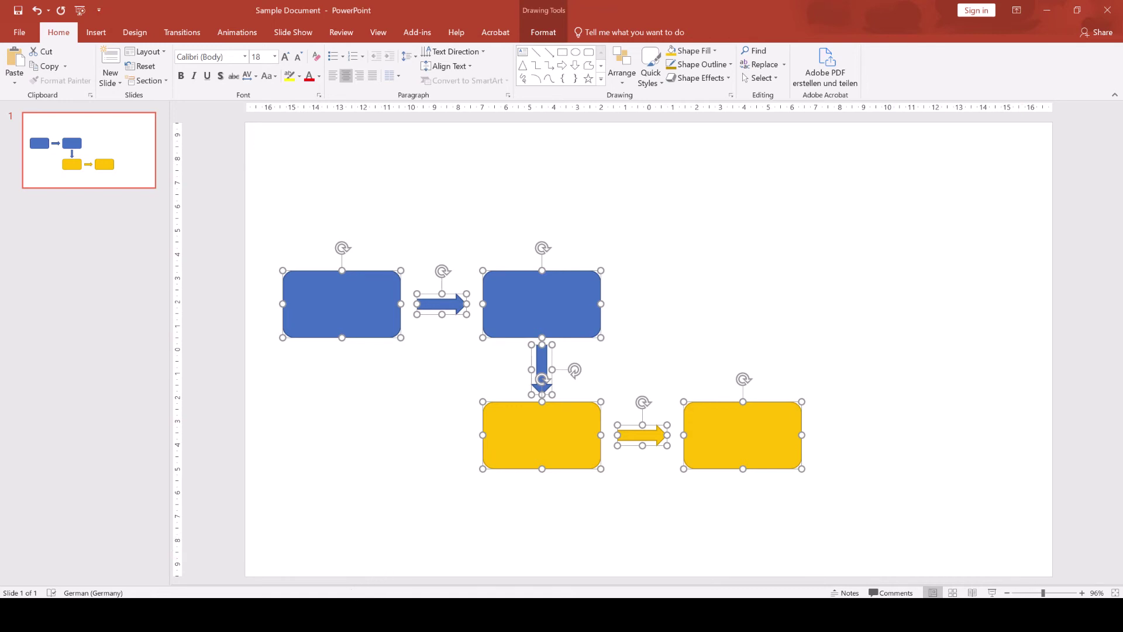
{"action": "left_click", "coordinate": [363, 614]}
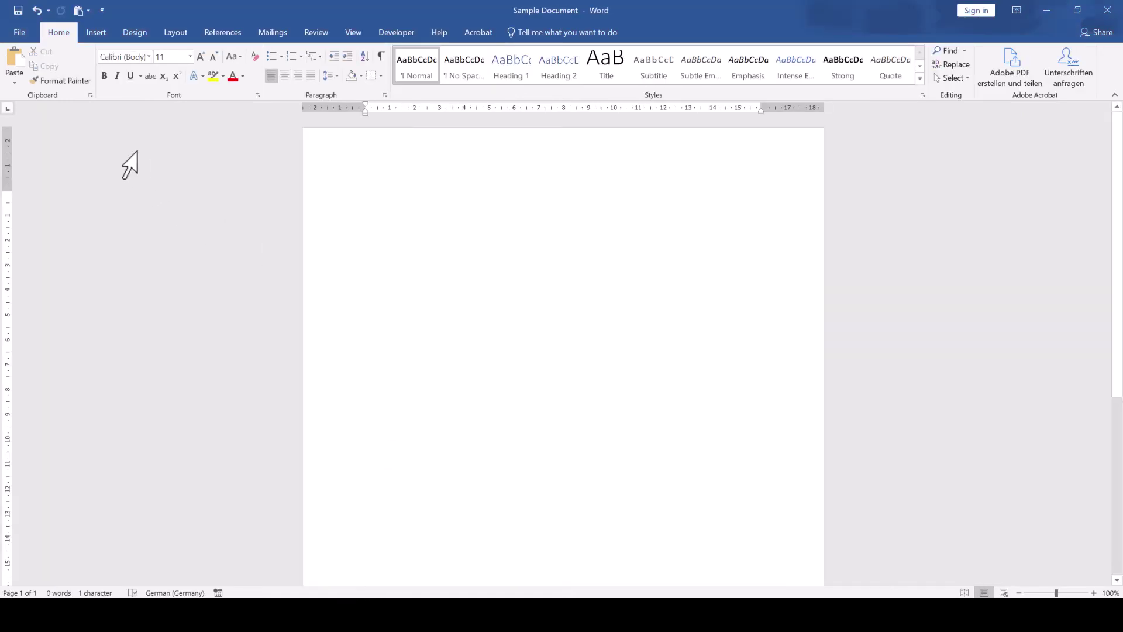
- Paste the copied flowchart via Paste Special as Picture (Enhanced Metafile)
{"action": "left_click", "coordinate": [13, 79]}
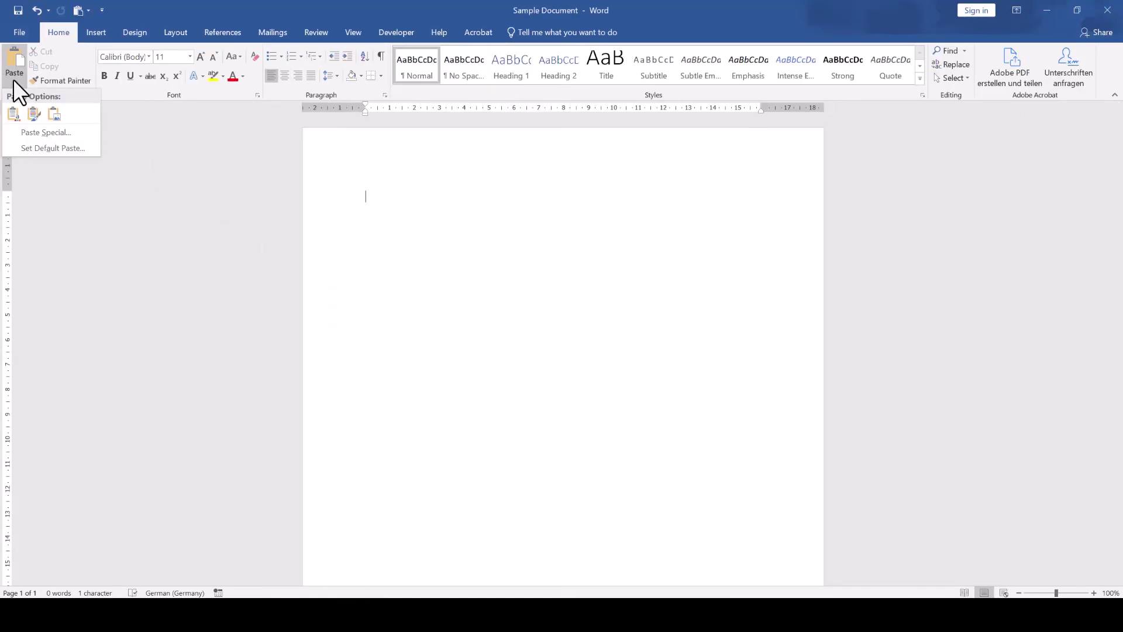
{"action": "left_click", "coordinate": [26, 130]}
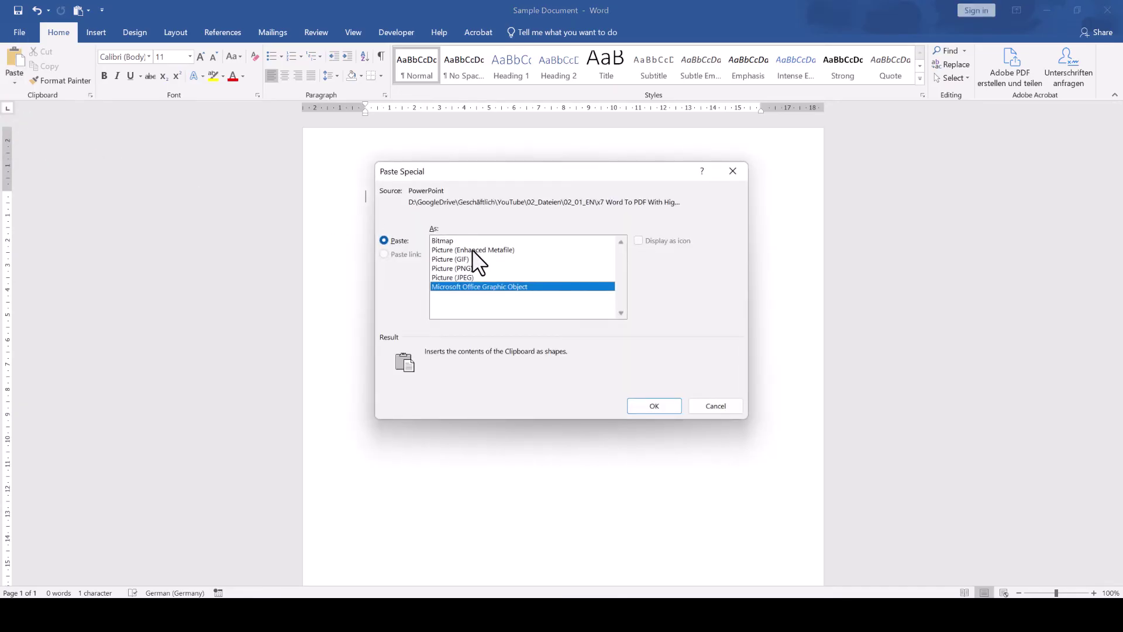
{"action": "left_click", "coordinate": [472, 249]}
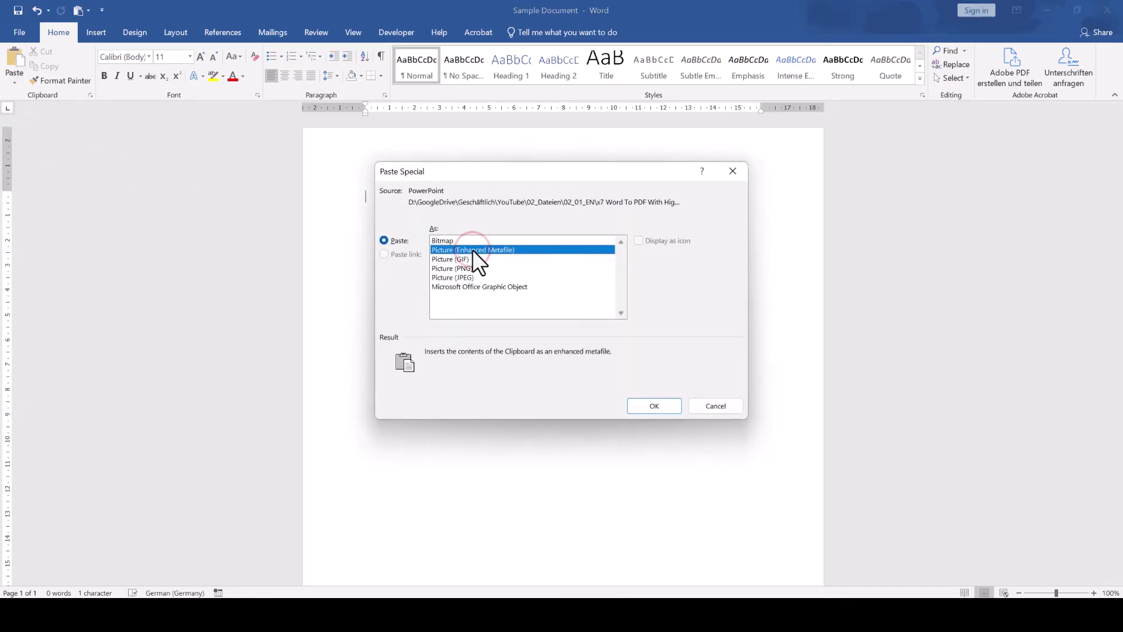
{"action": "left_click", "coordinate": [644, 403]}
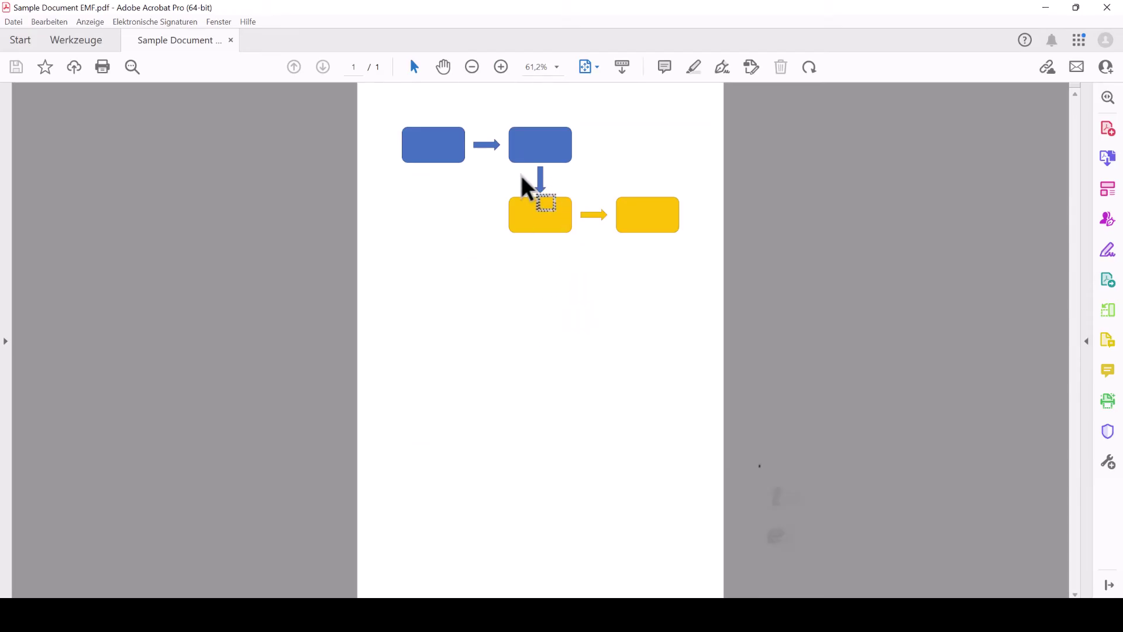
- Zoom into the flowchart's down arrow up to 6400%, then back out to 125%
{"action": "scroll", "coordinate": [522, 186], "scroll_direction": "up", "scroll_amount": 2}
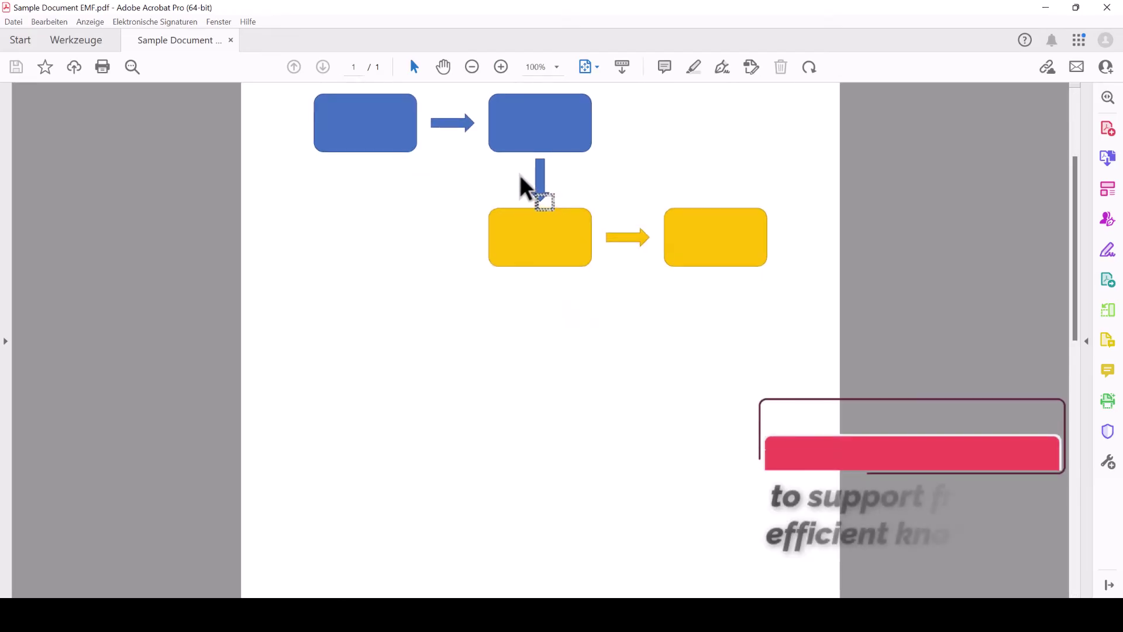
{"action": "scroll", "coordinate": [522, 186], "scroll_direction": "up", "scroll_amount": 6}
{"action": "scroll", "coordinate": [521, 186], "scroll_direction": "up", "scroll_amount": 1}
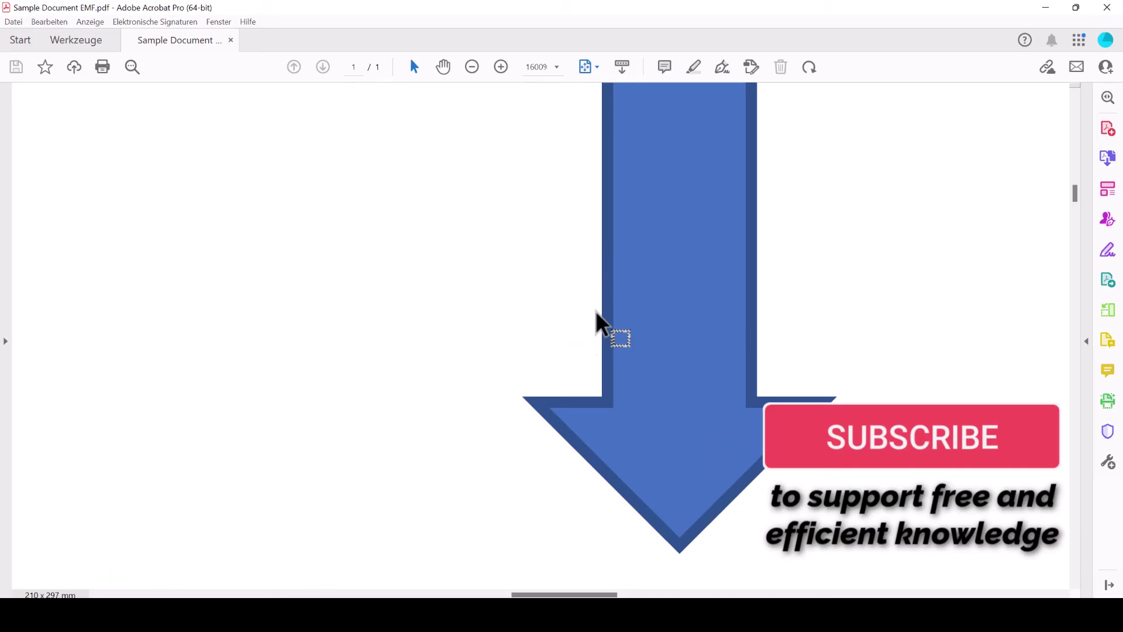
{"action": "scroll", "coordinate": [597, 421], "scroll_direction": "up", "scroll_amount": 3}
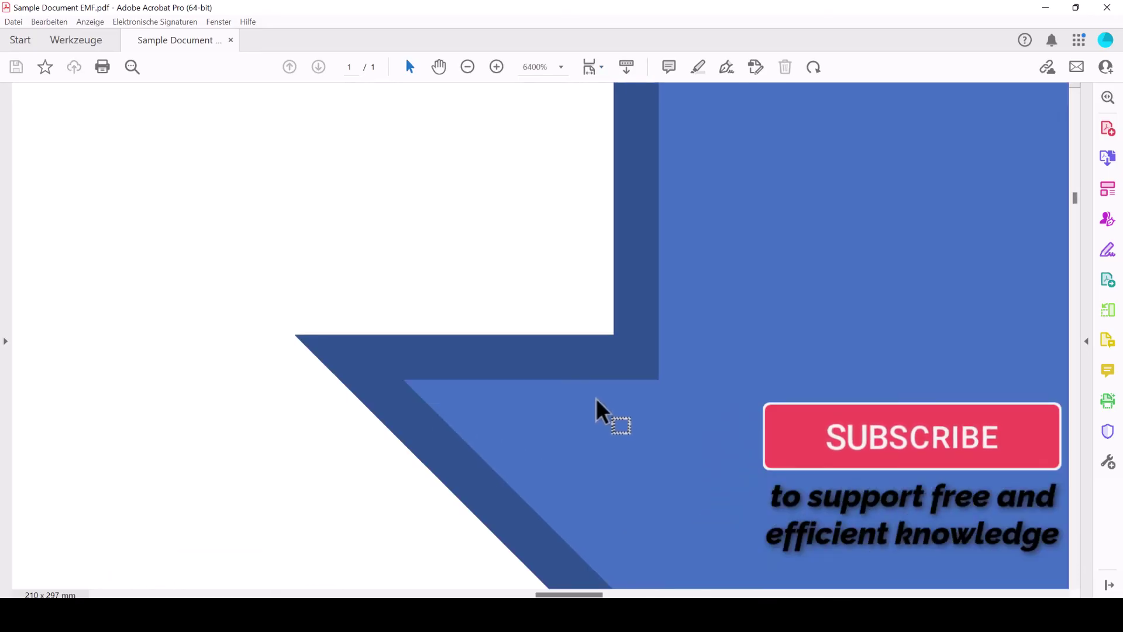
{"action": "scroll", "coordinate": [596, 409], "scroll_direction": "down", "scroll_amount": 9}
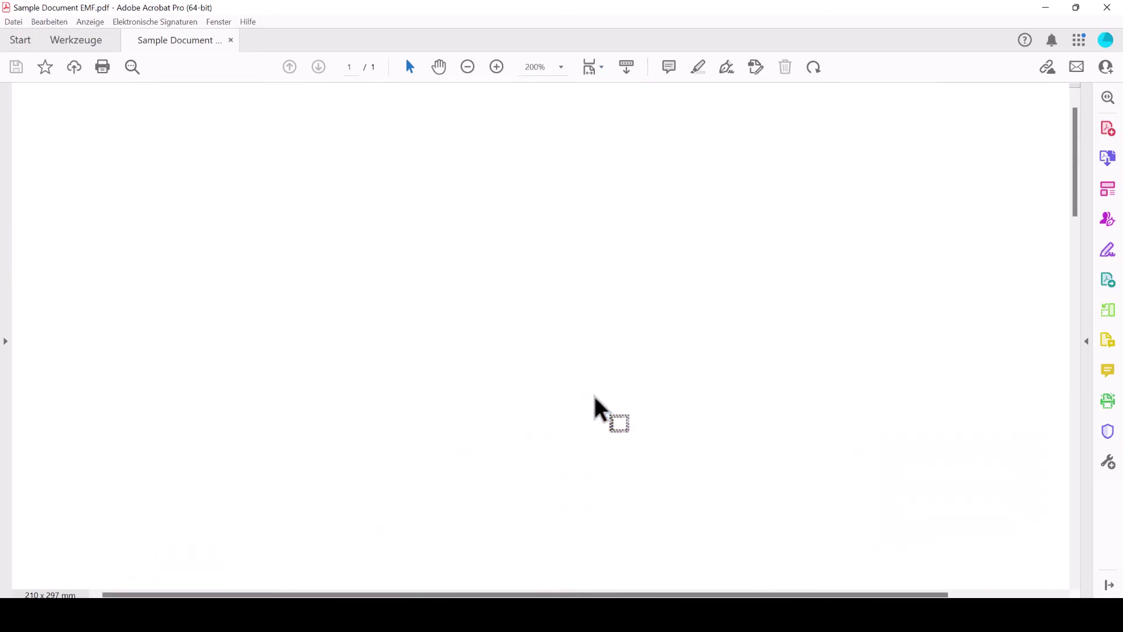
{"action": "scroll", "coordinate": [597, 409], "scroll_direction": "down", "scroll_amount": 2}
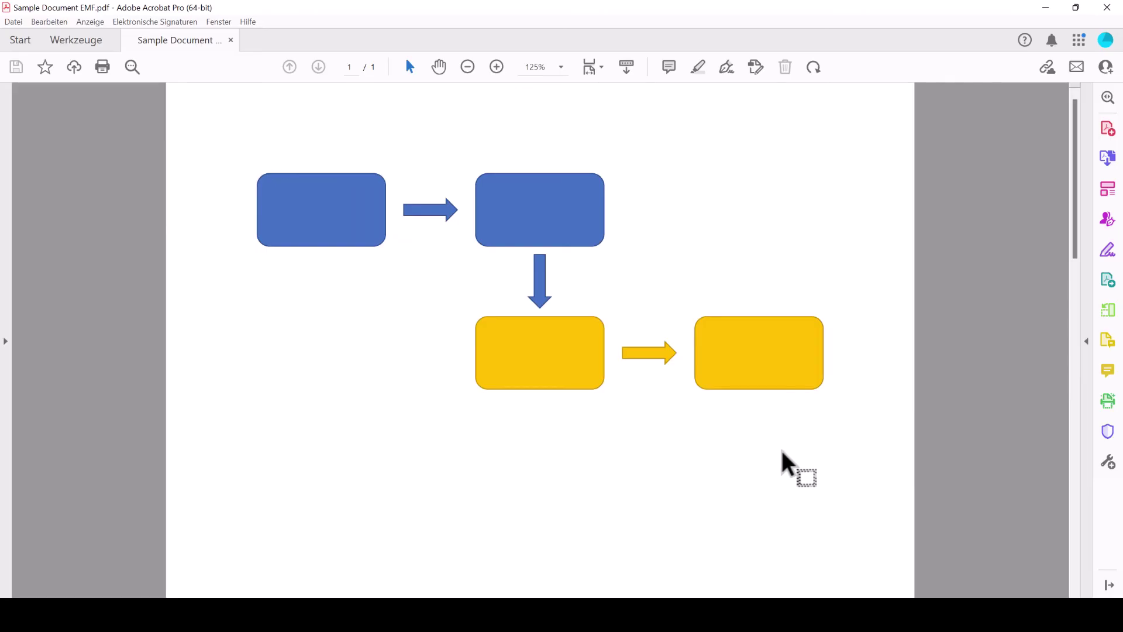